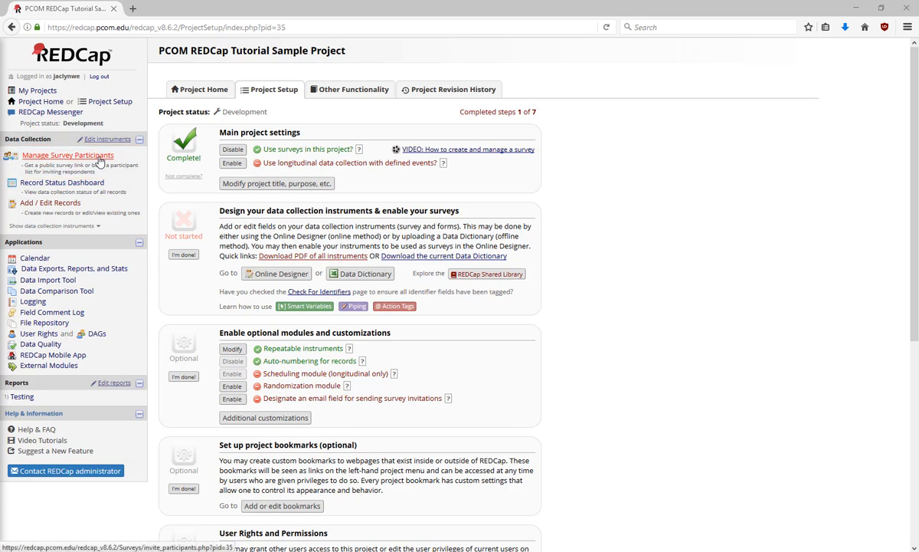
Go to Manage Survey Participants from the left Data Collection menu.
left_click(100, 157)
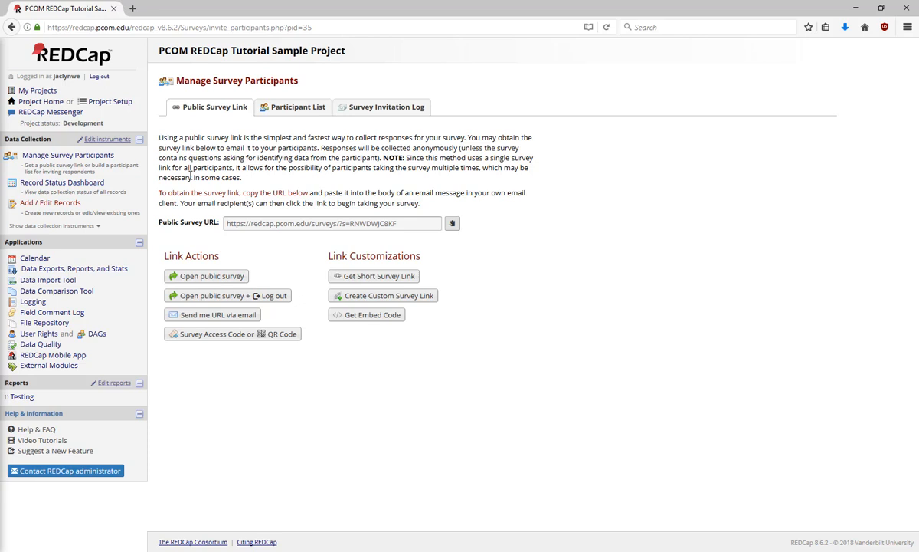
View the survey's access code and QR code, then launch the public survey in a new tab.
left_click(204, 335)
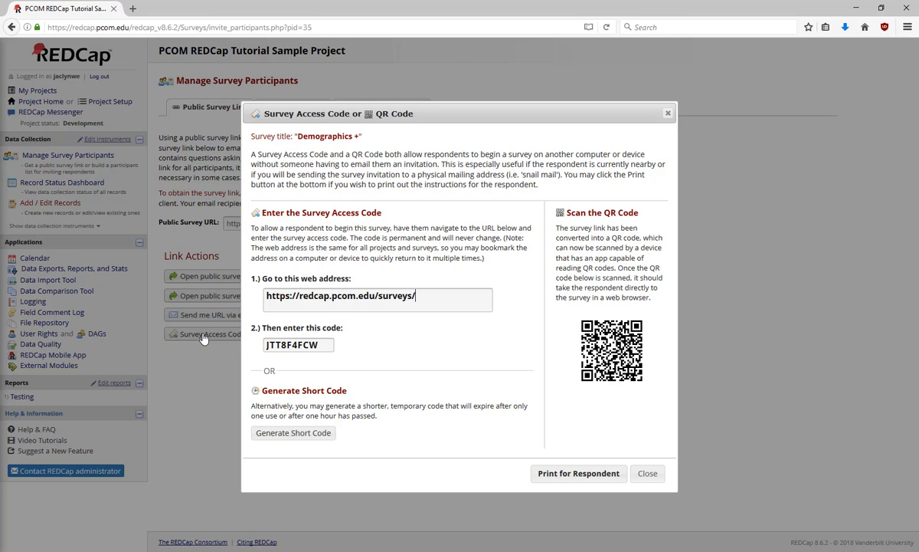
left_click(651, 474)
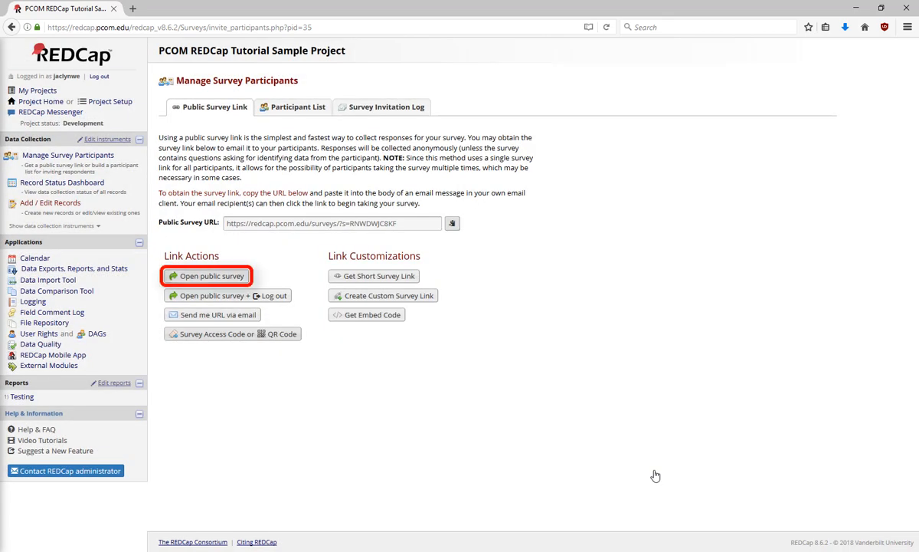
left_click(238, 278)
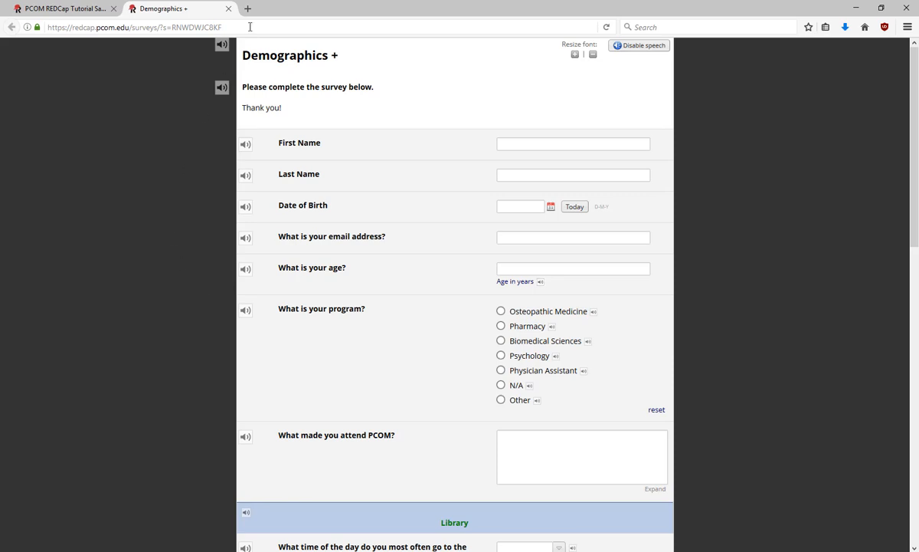
After reviewing the Demographics + survey, close its browser tab.
left_click(229, 9)
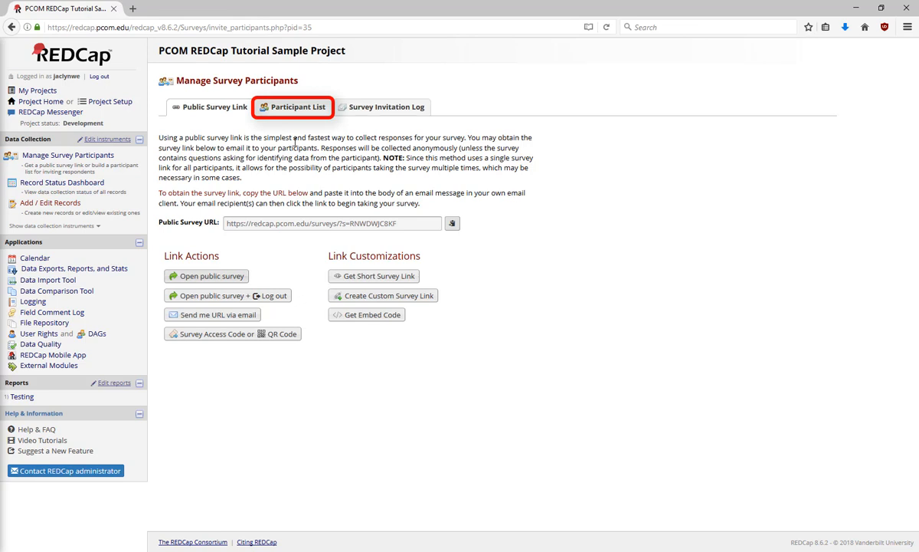
On the Participant List, enable and confirm the optional Participant Identifier column.
left_click(293, 114)
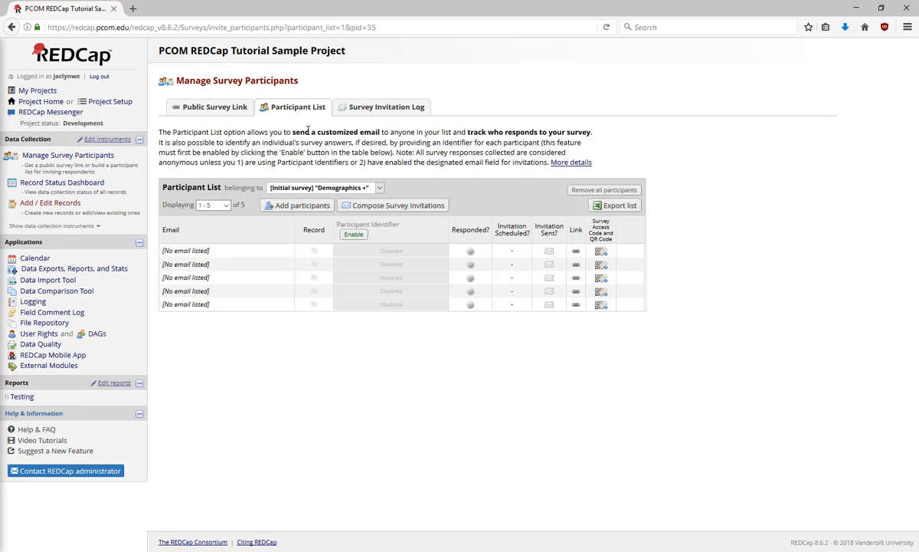
left_click(353, 235)
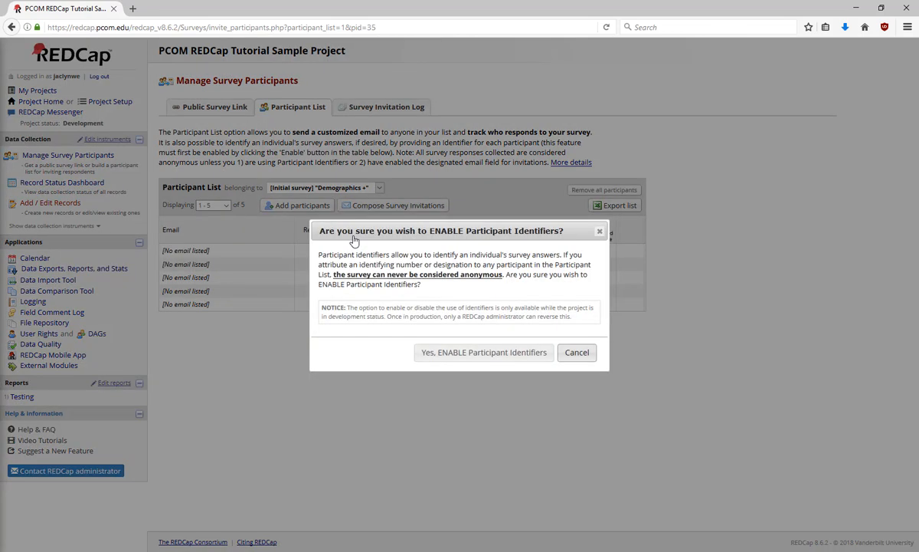
left_click(496, 354)
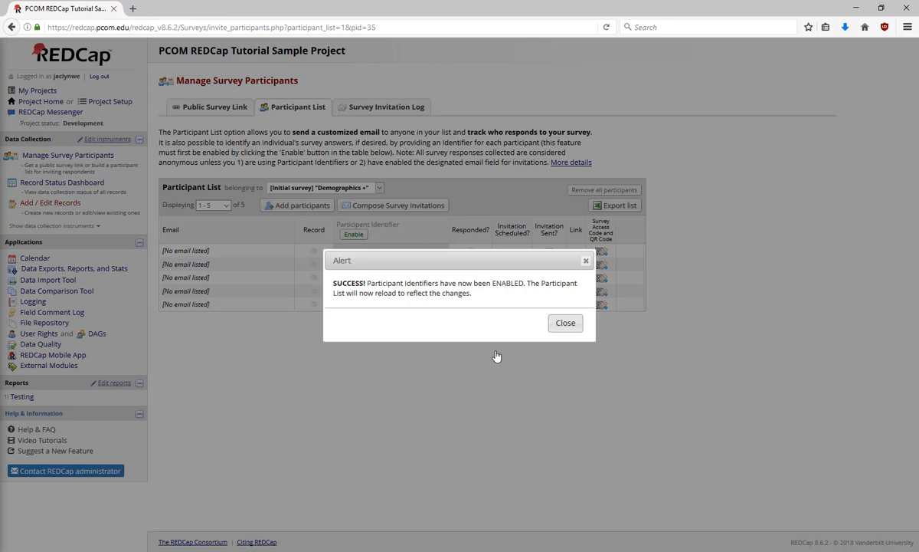
left_click(565, 323)
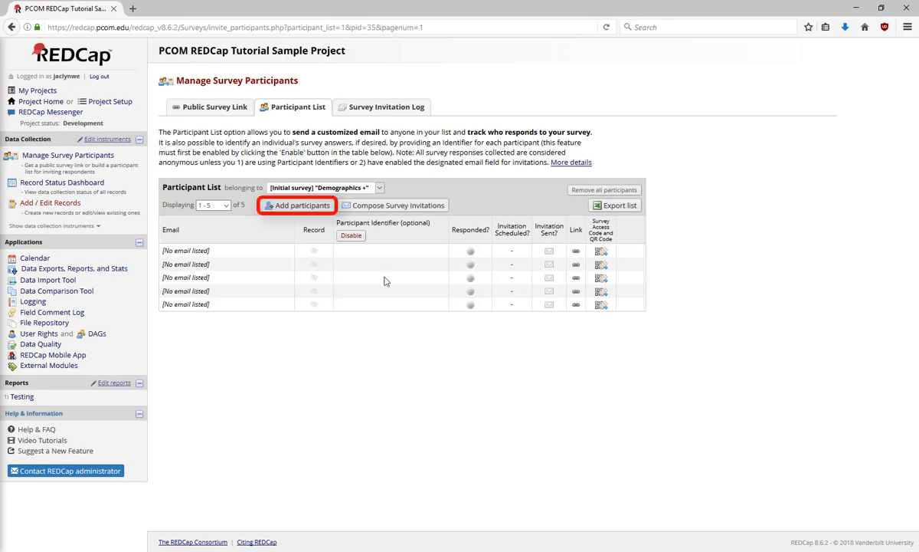
Add a sixth participant, entering their e-mail address and participant identifier comma-separated.
left_click(309, 208)
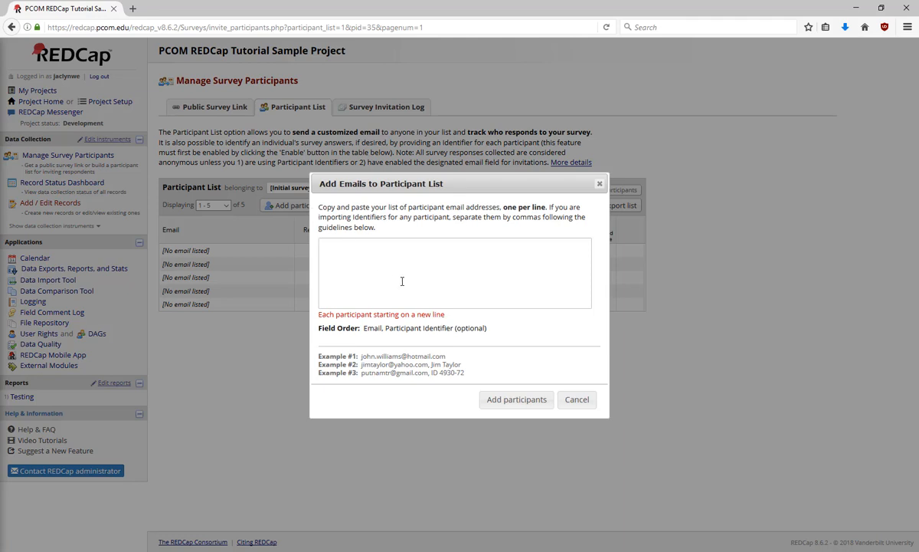
left_click(519, 400)
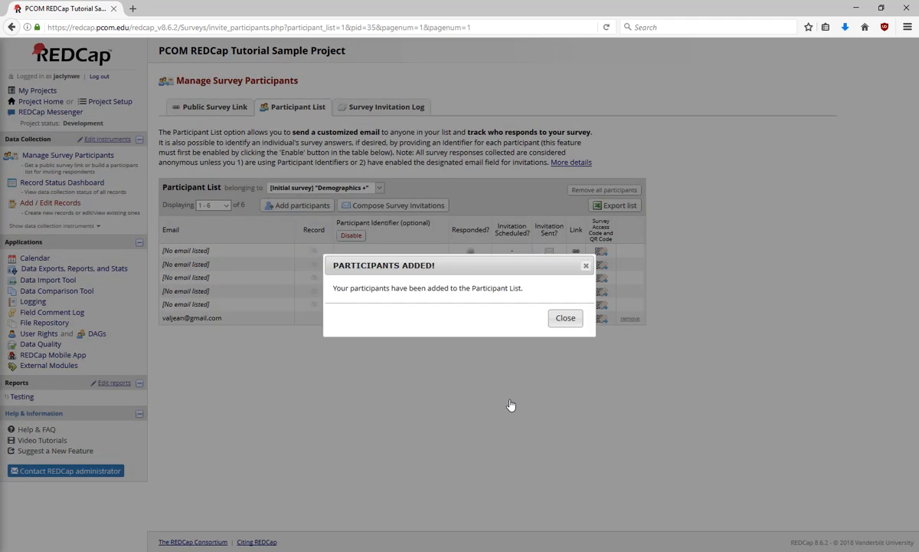
left_click(564, 318)
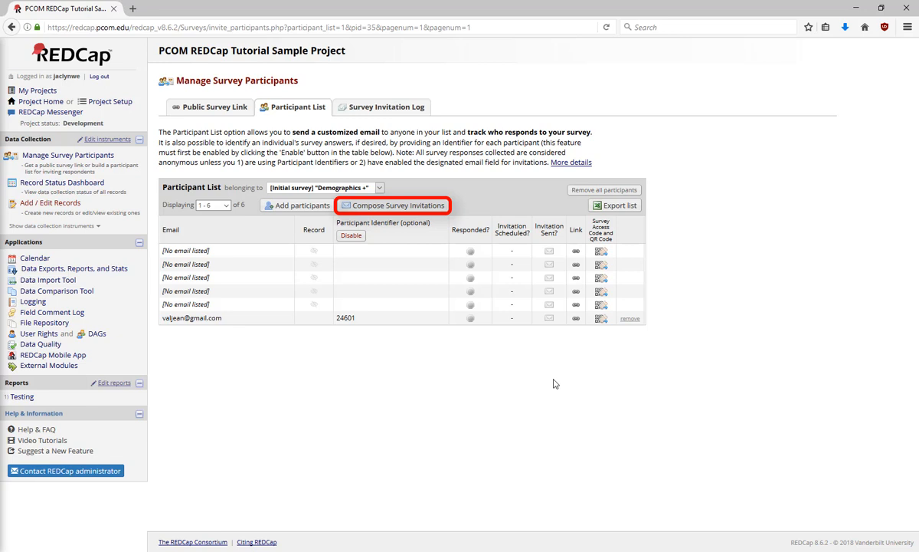
left_click(414, 208)
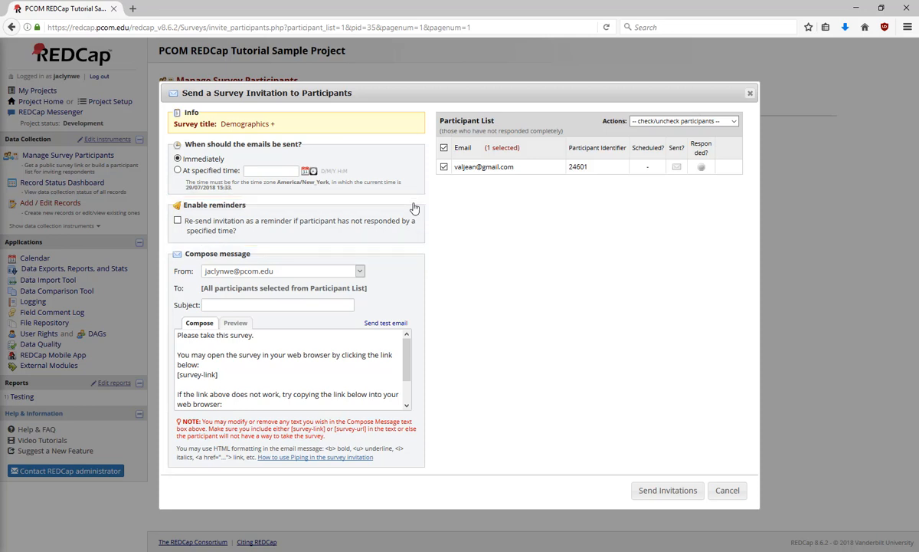
left_click(178, 221)
left_click(277, 247)
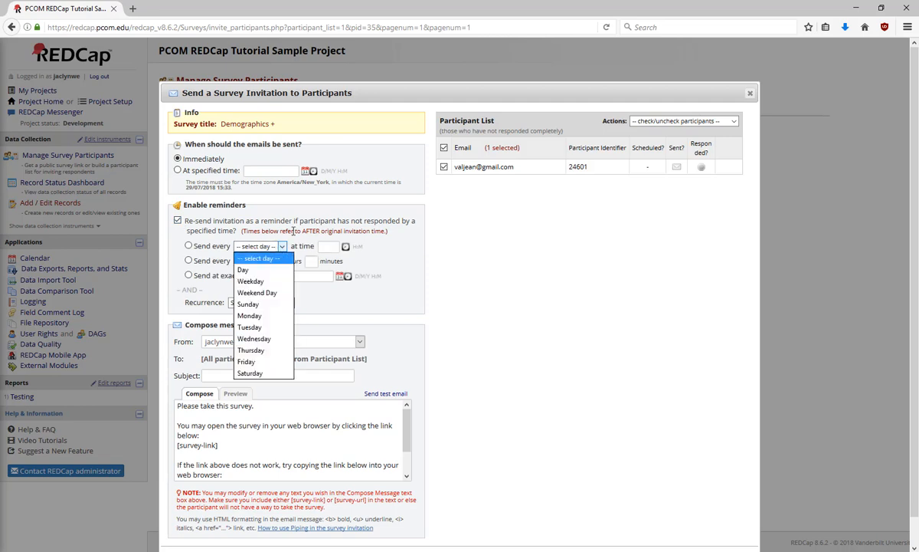
left_click(293, 231)
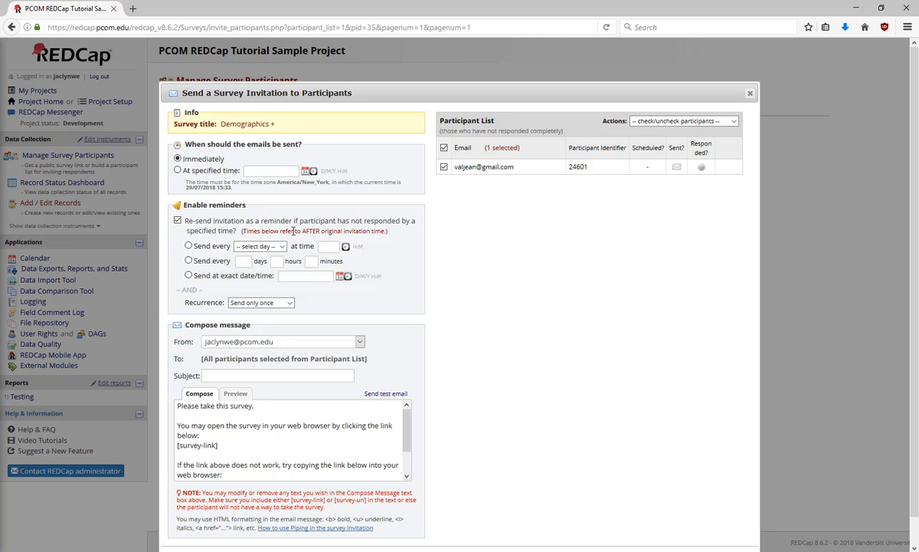
left_click(280, 305)
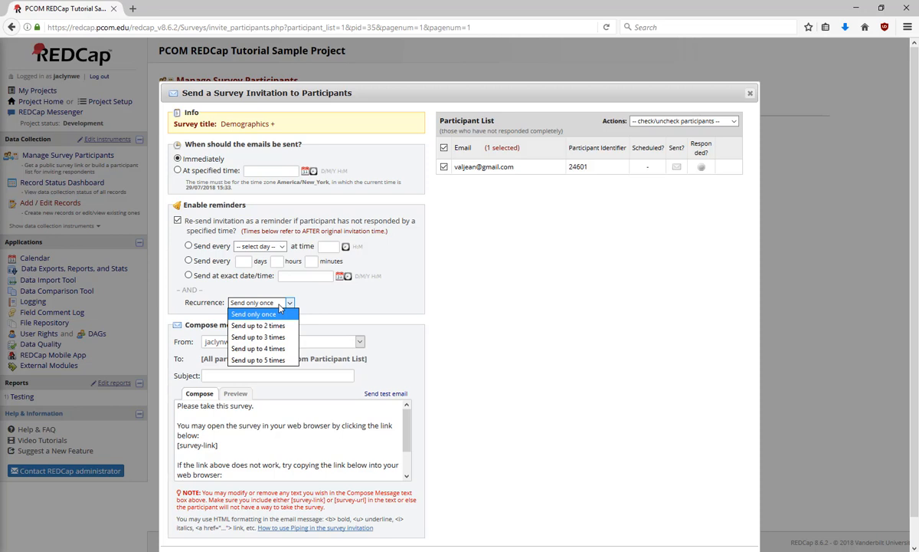
left_click(281, 305)
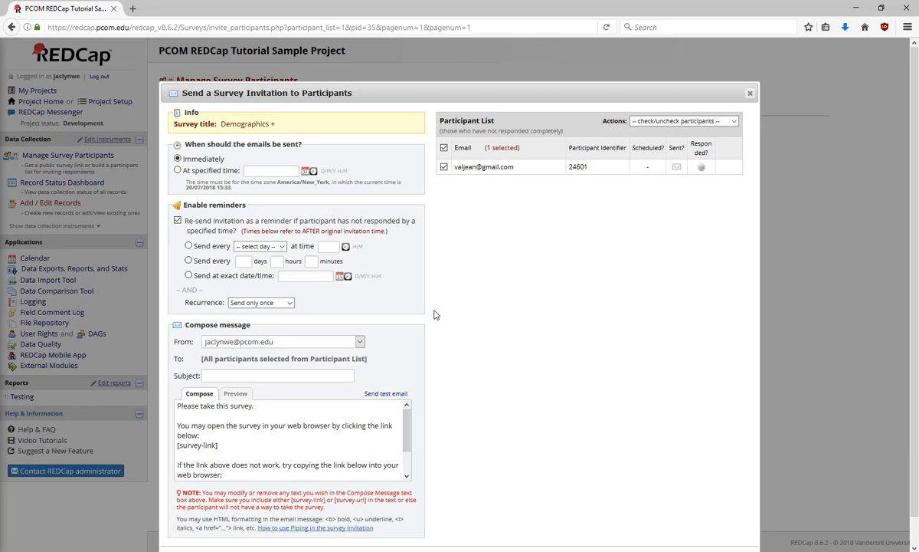
left_click(235, 393)
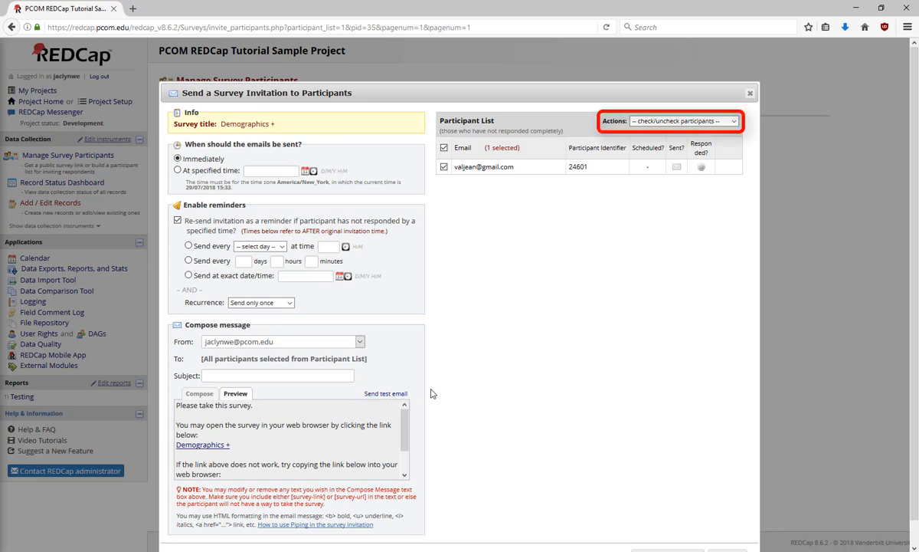
left_click(720, 122)
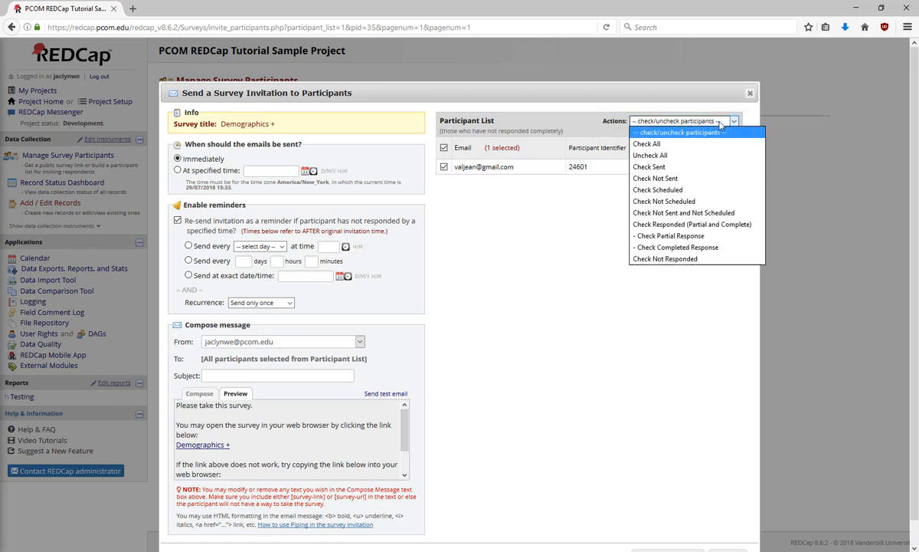
left_click(597, 237)
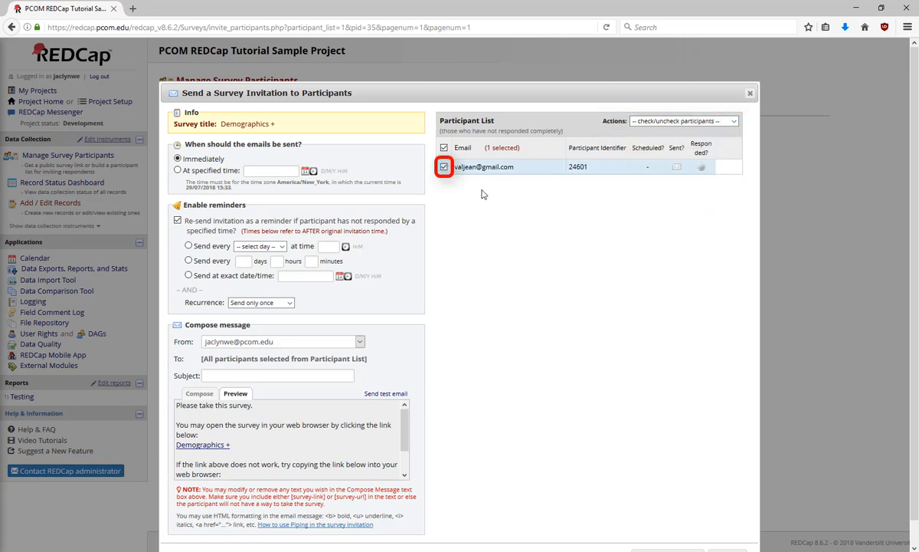
scroll(515, 247, "down", 1)
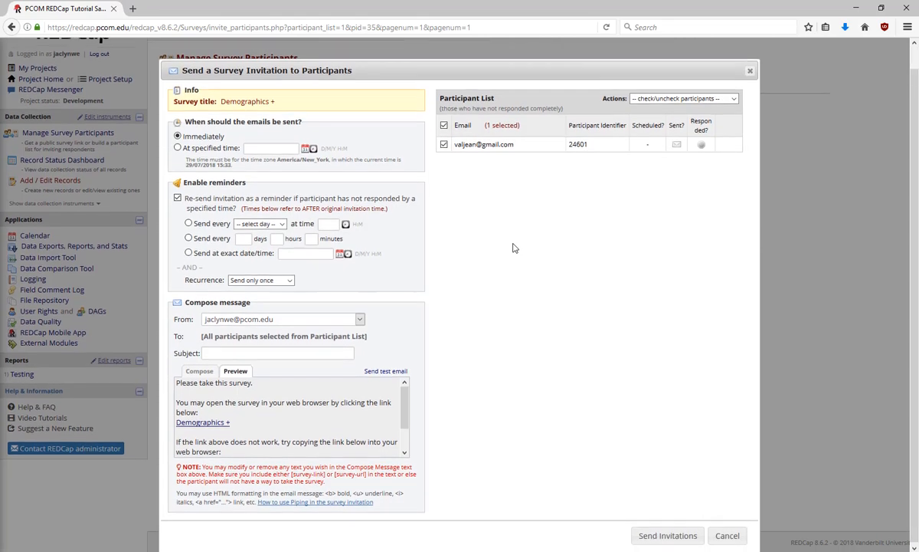
left_click(728, 536)
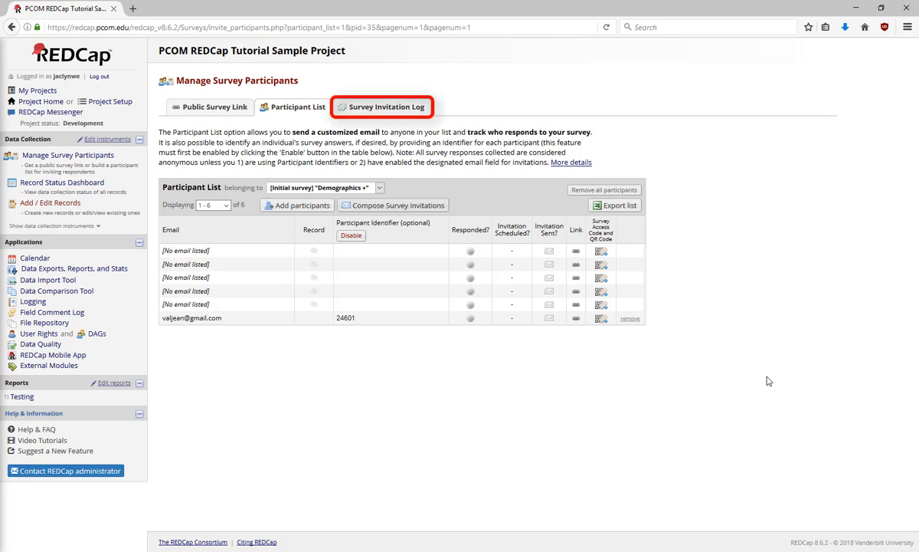
Confirm the Survey Invitation Log lists no invitations, then go to Project Setup.
left_click(420, 110)
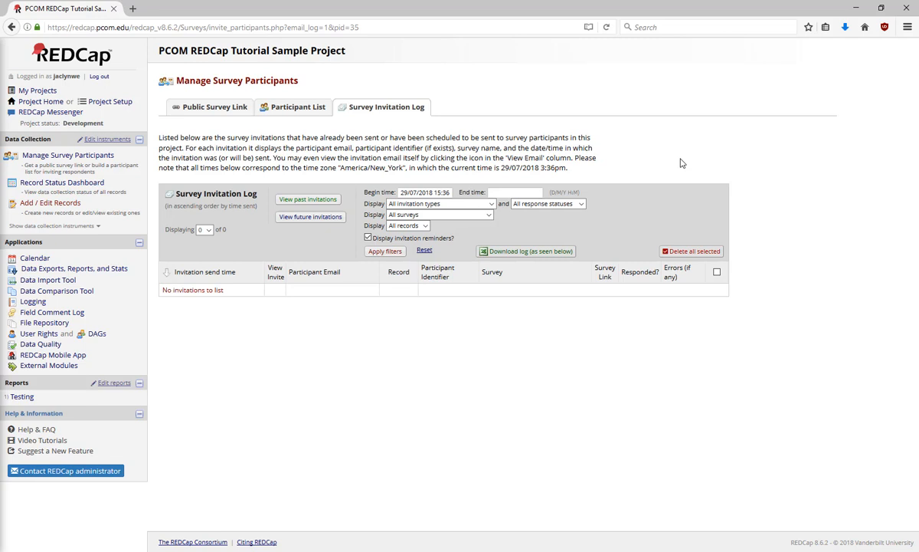
left_click(115, 106)
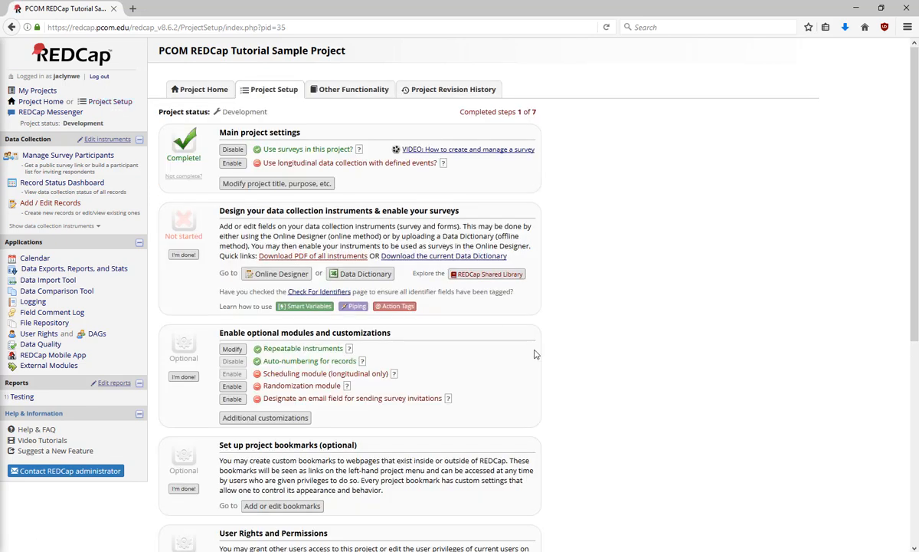
left_click(232, 400)
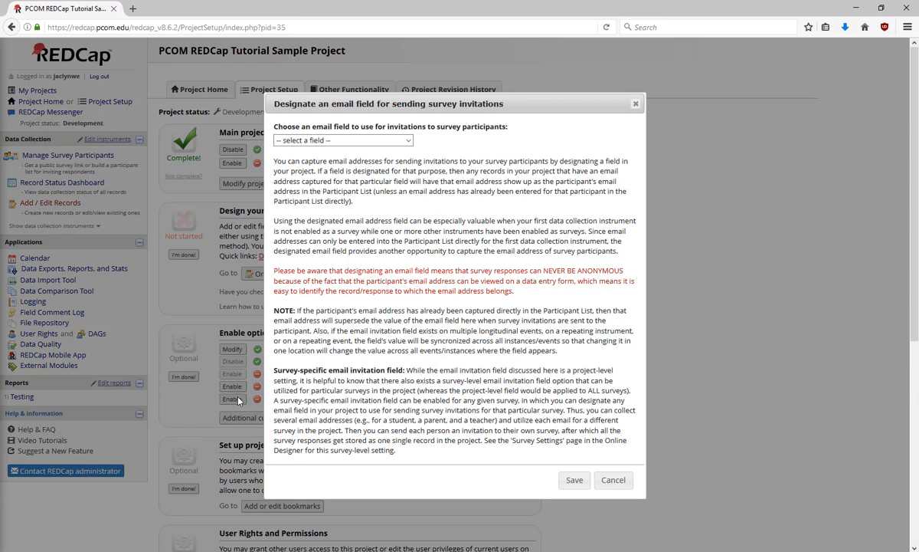
left_click(373, 141)
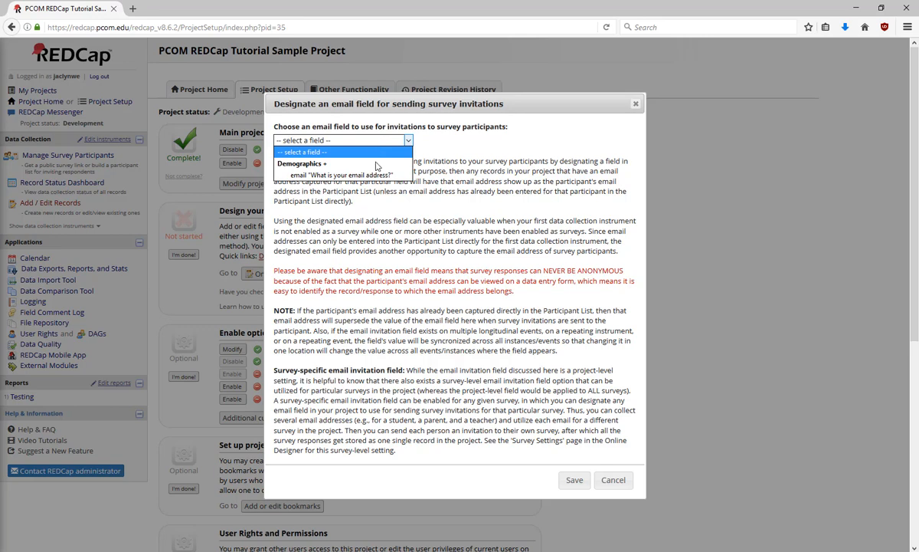
left_click(377, 176)
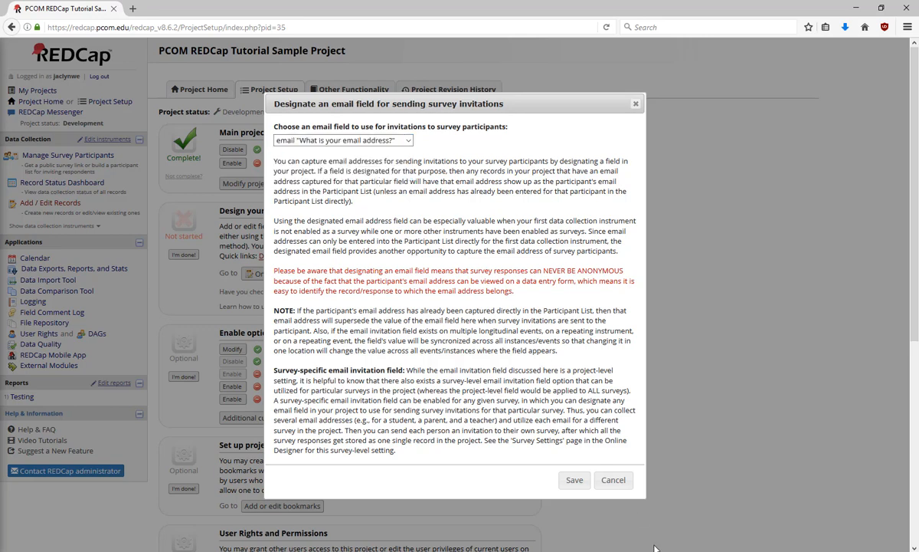
left_click(615, 480)
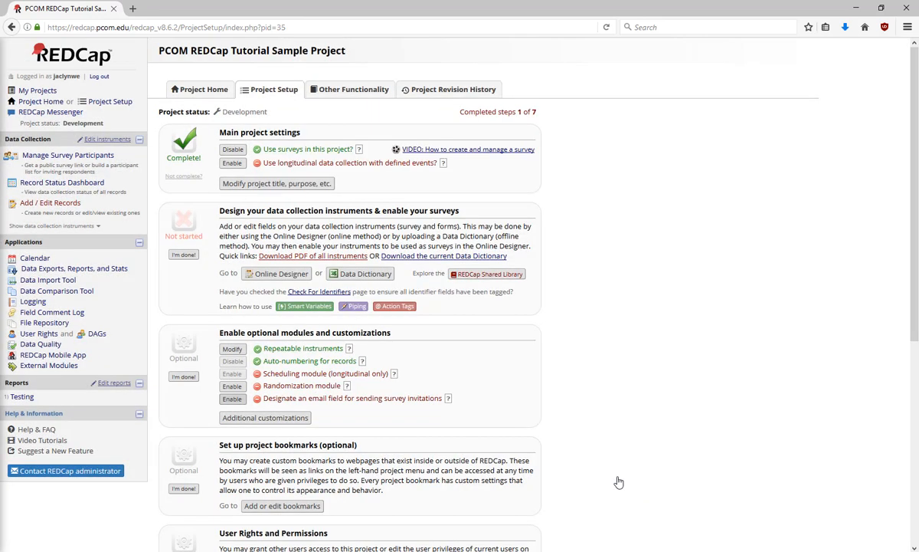